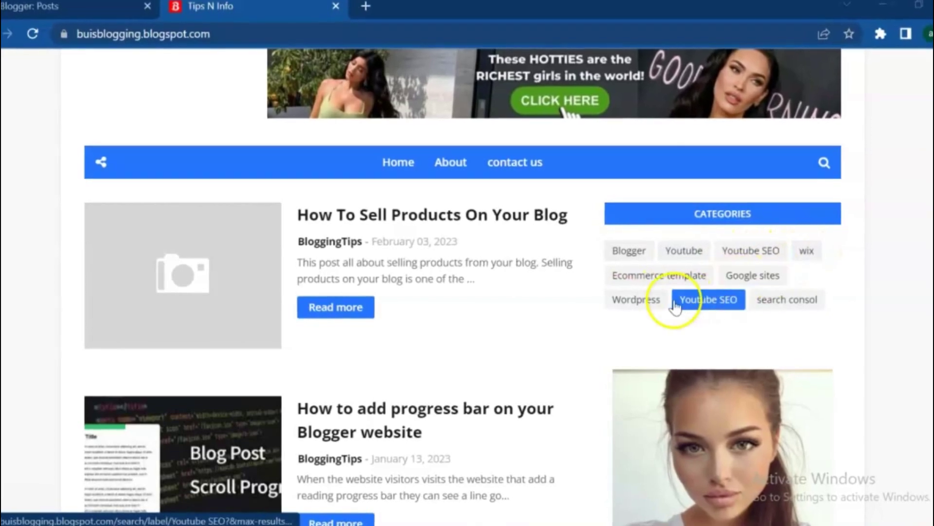
# Step: Test label filtering with Ecommerce template, Blogger, search consol, Youtube SEO and Youtube, plus Show all
pyautogui.click(650, 279)
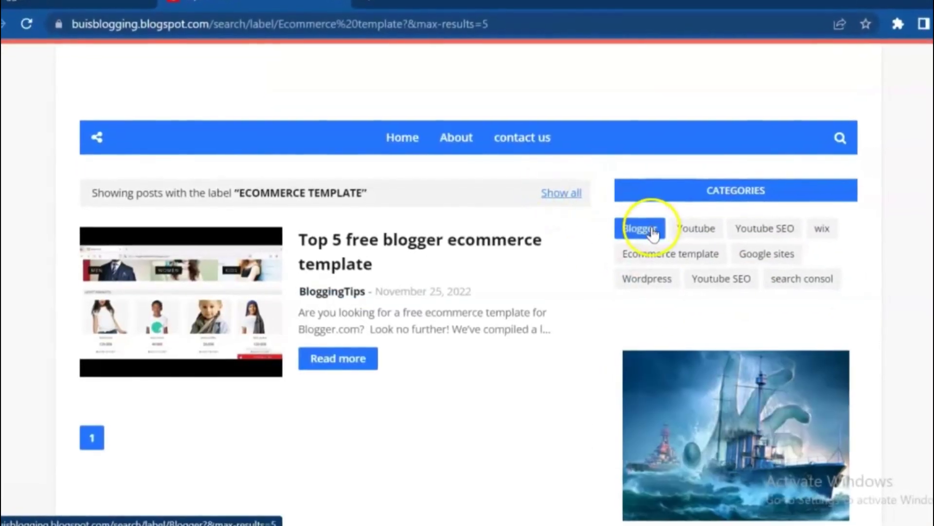
pyautogui.click(652, 227)
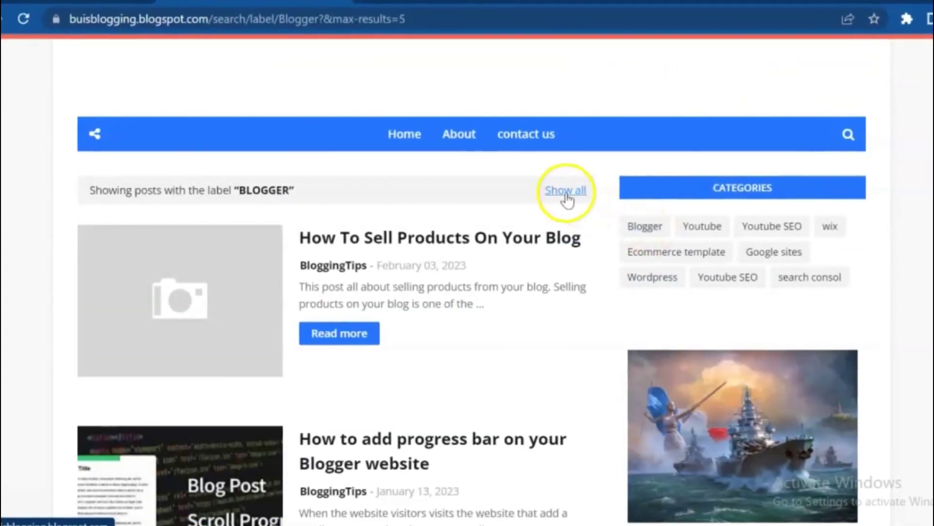
pyautogui.click(564, 192)
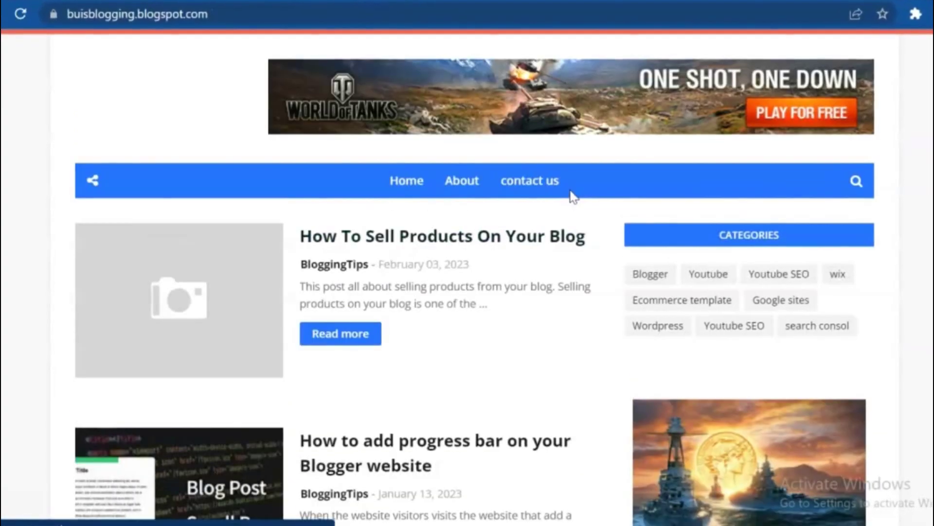
pyautogui.click(823, 326)
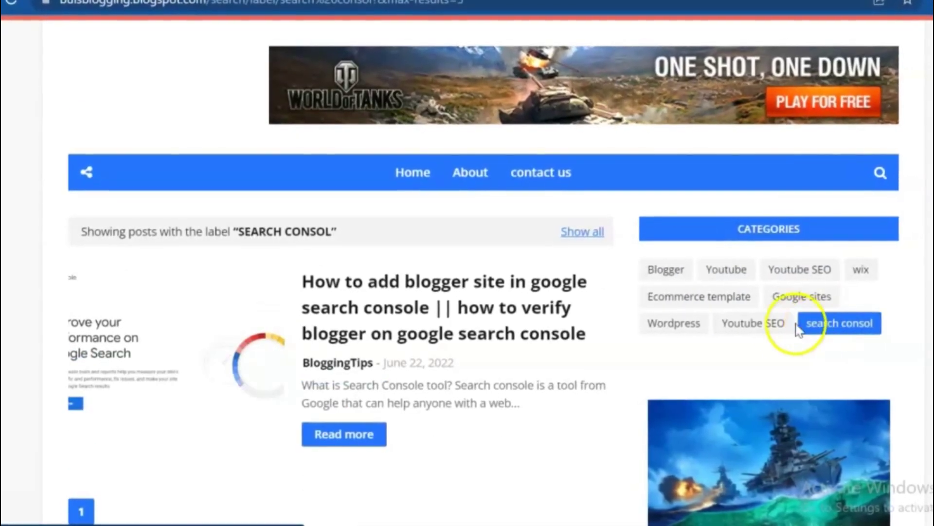
pyautogui.click(763, 325)
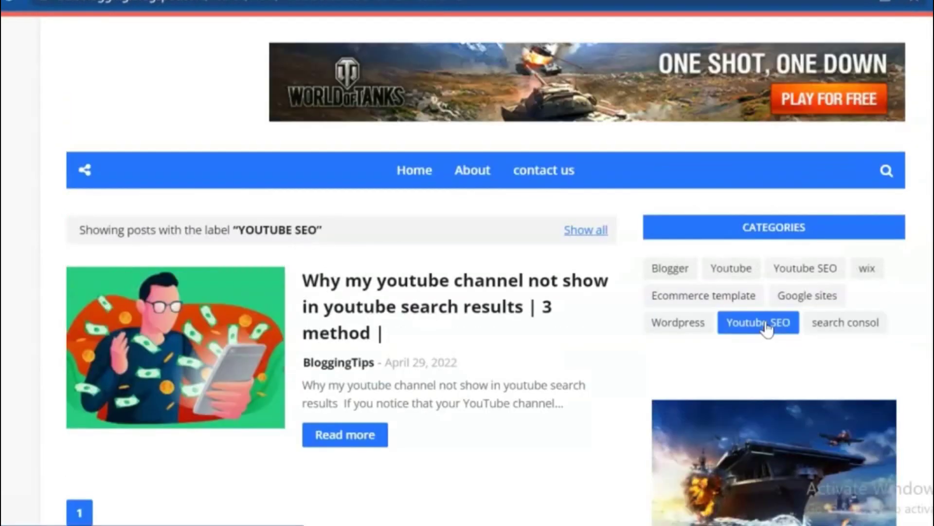
pyautogui.click(734, 268)
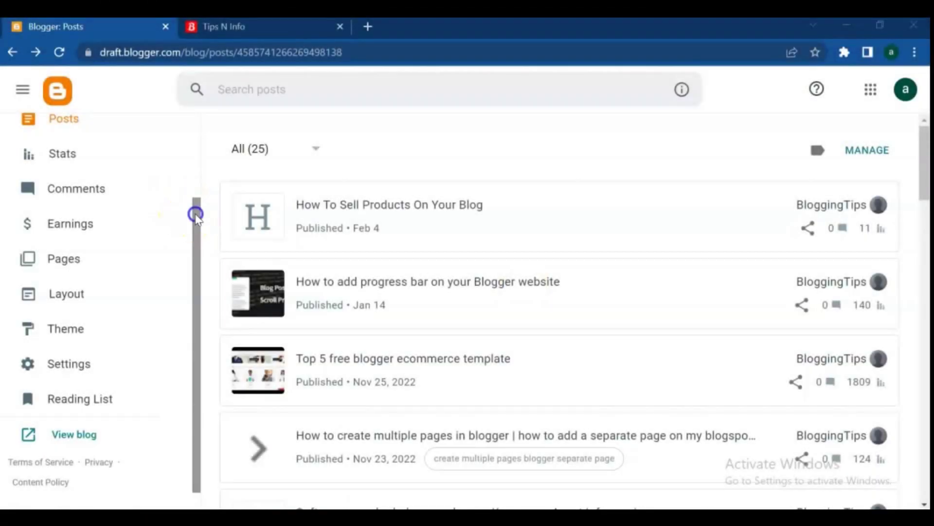
# Step: Open the Posts list and switch it into bulk-selection mode with MANAGE
pyautogui.moveTo(196, 214); pyautogui.dragTo(193, 122)
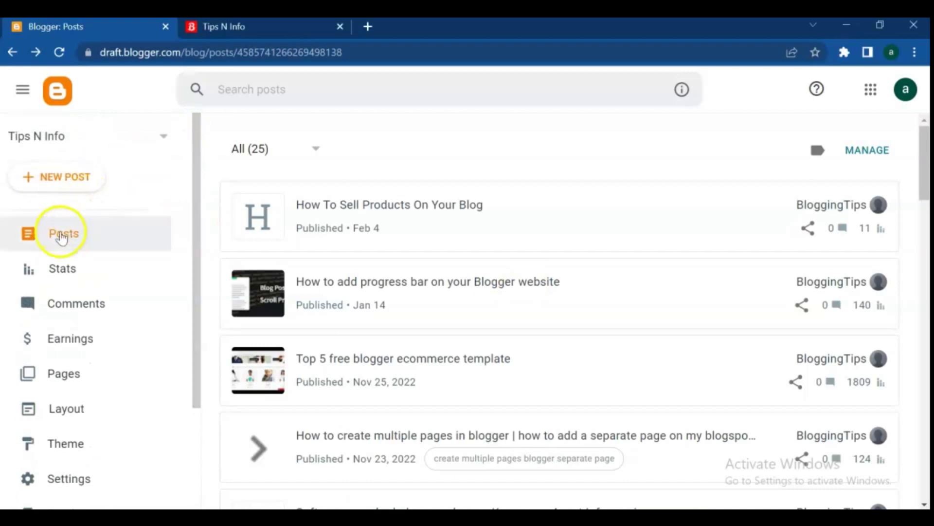
pyautogui.click(60, 238)
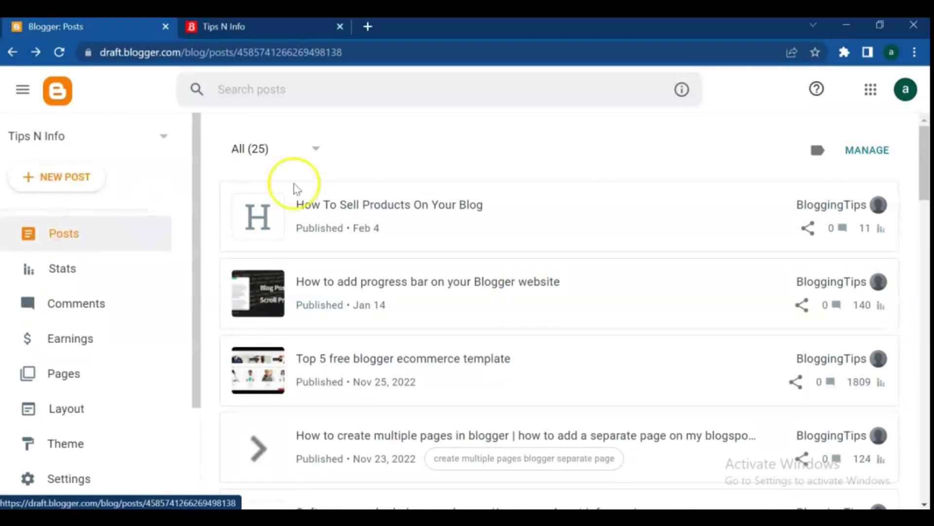
pyautogui.click(868, 150)
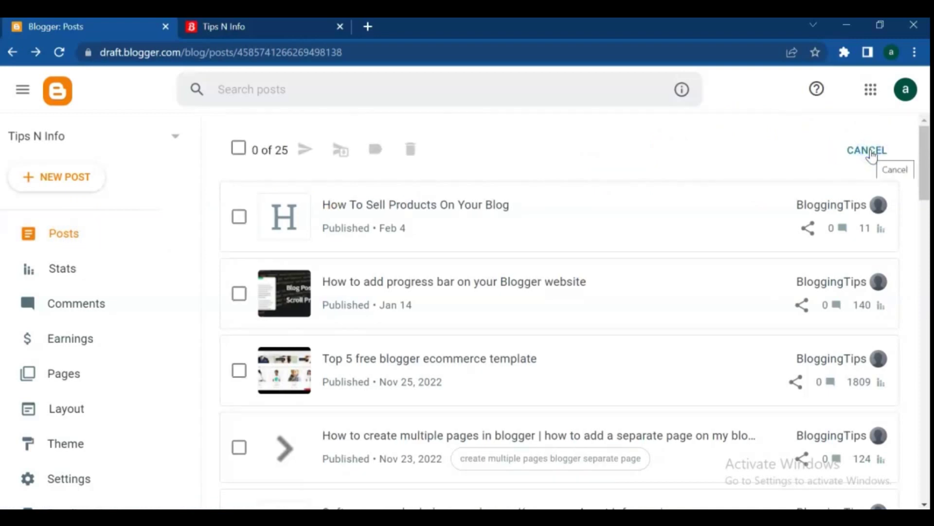
# Step: Select the How To Sell Products, progress bar, multiple pages and footer credit posts
pyautogui.click(238, 219)
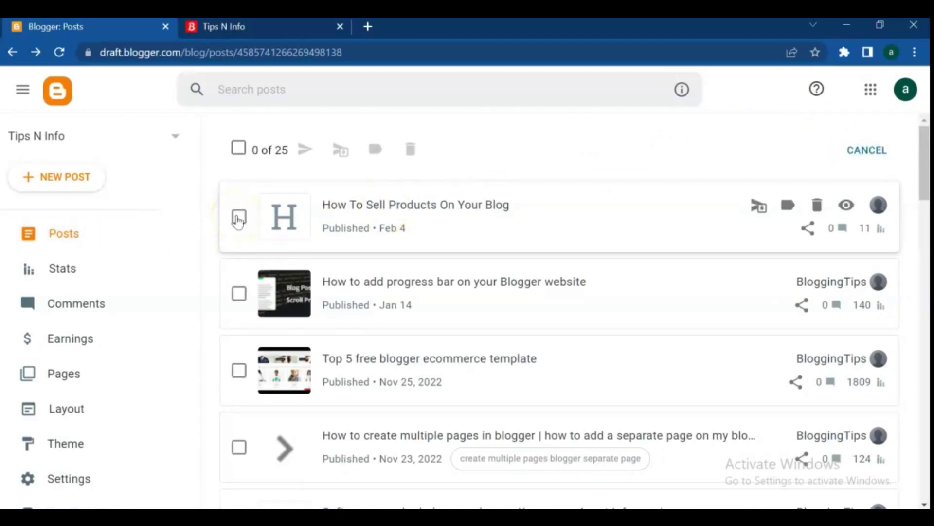
pyautogui.click(238, 220)
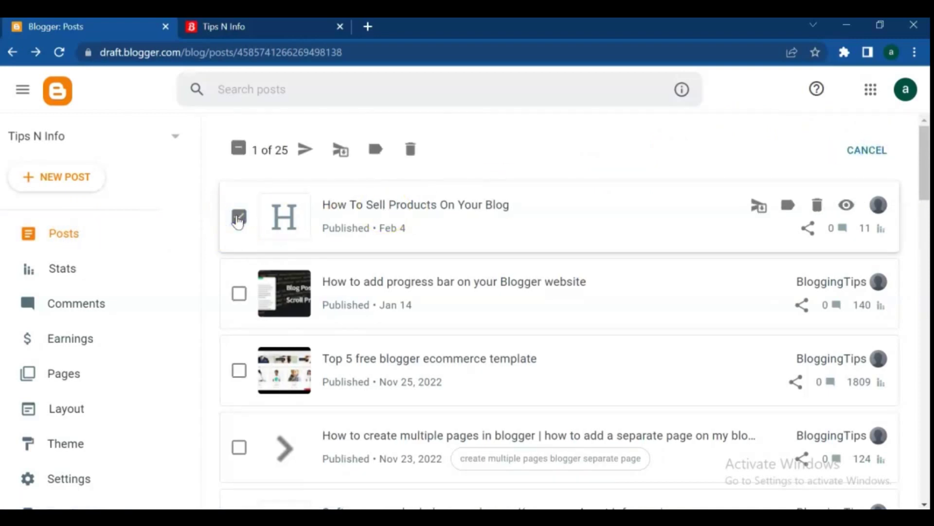
pyautogui.click(244, 283)
pyautogui.click(235, 303)
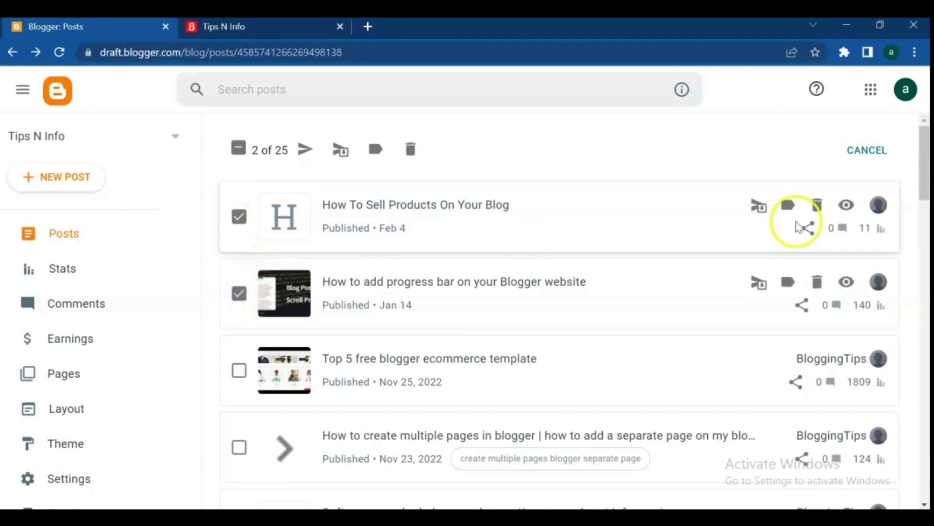
pyautogui.moveTo(922, 171); pyautogui.dragTo(919, 210)
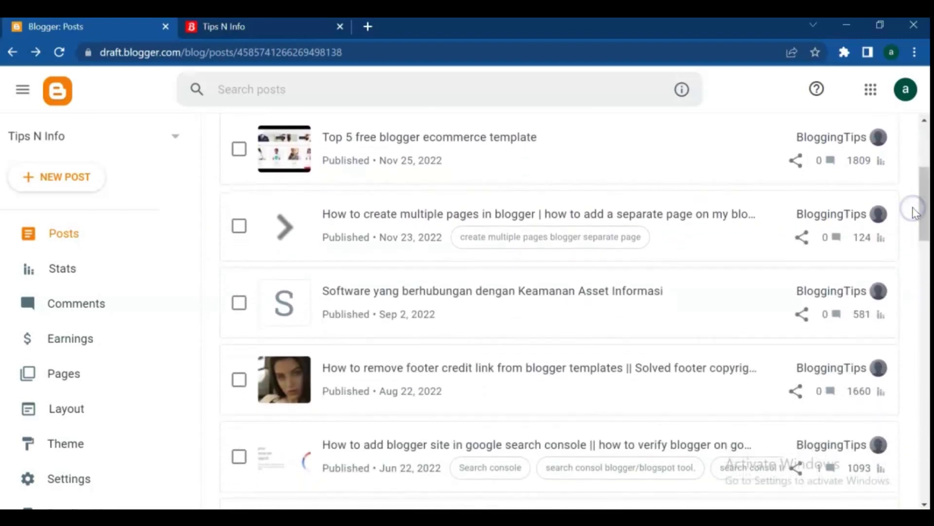
pyautogui.click(237, 226)
pyautogui.click(245, 288)
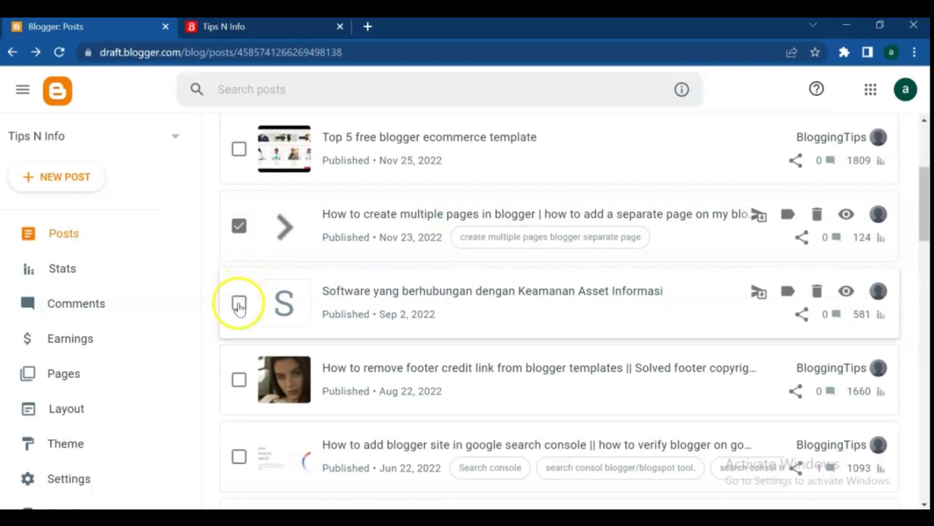
pyautogui.click(239, 379)
# Step: Also select the YouTube subscribe pop-up, live chat, followers button, make multiple pages and contact us posts
pyautogui.moveTo(923, 217); pyautogui.dragTo(924, 295)
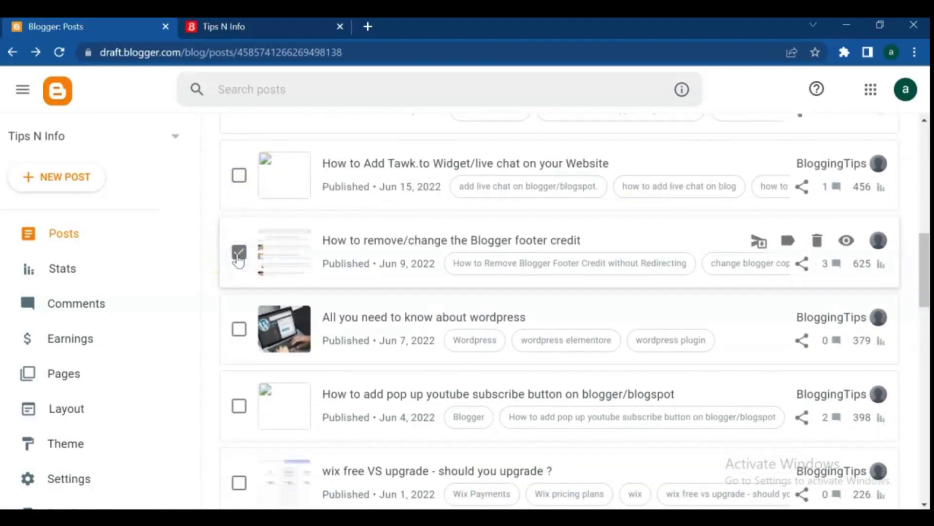
pyautogui.moveTo(925, 258); pyautogui.dragTo(924, 298)
pyautogui.click(239, 184)
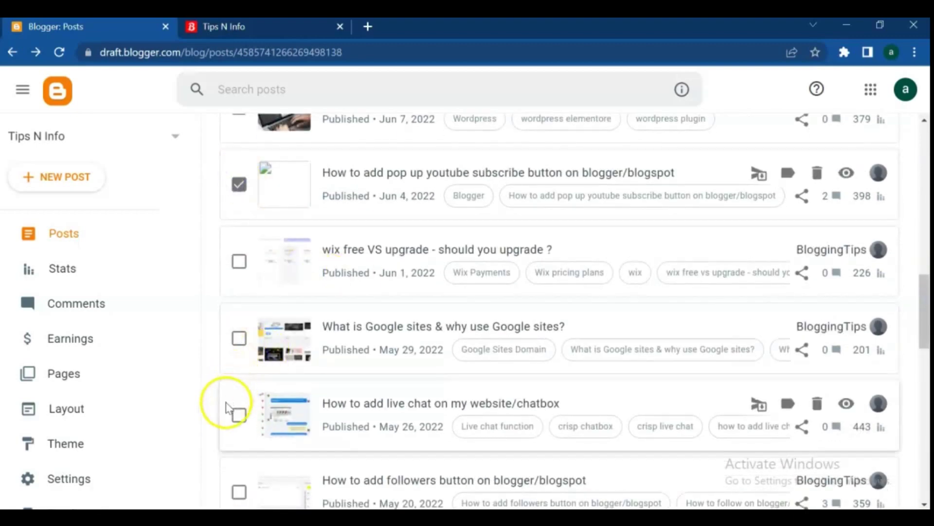
pyautogui.click(239, 414)
pyautogui.moveTo(924, 277); pyautogui.dragTo(924, 336)
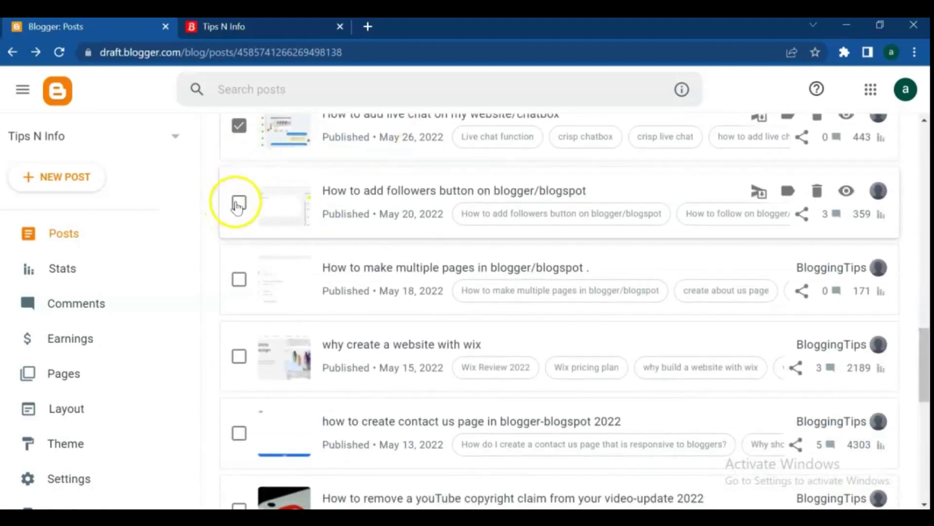
pyautogui.click(238, 205)
pyautogui.click(239, 280)
pyautogui.click(238, 433)
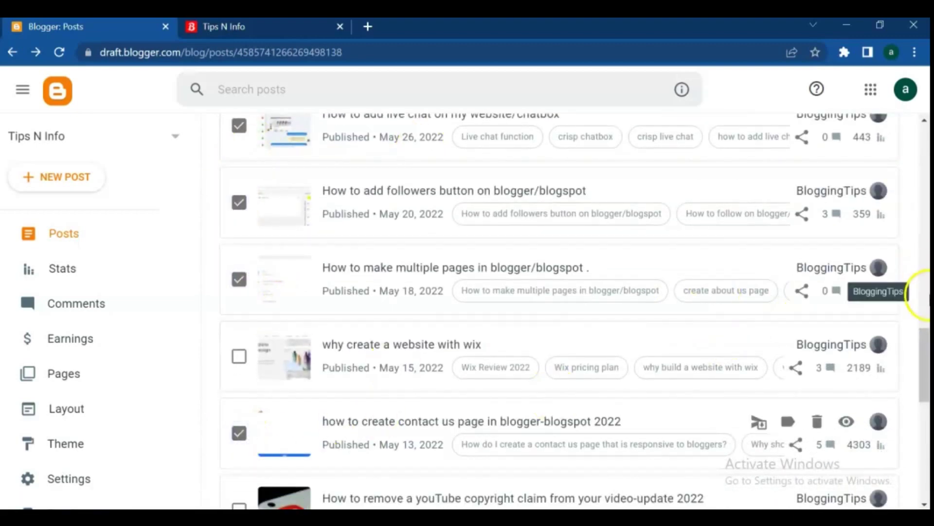
pyautogui.moveTo(925, 341); pyautogui.dragTo(907, 407)
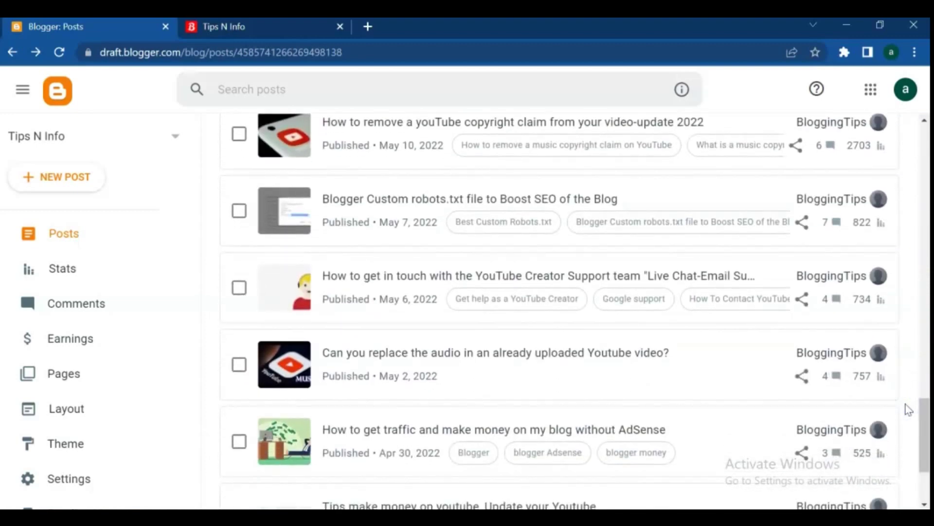
pyautogui.moveTo(908, 408)
pyautogui.mouseDown()
pyautogui.moveTo(919, 445)
pyautogui.moveTo(924, 137)
pyautogui.mouseUp()
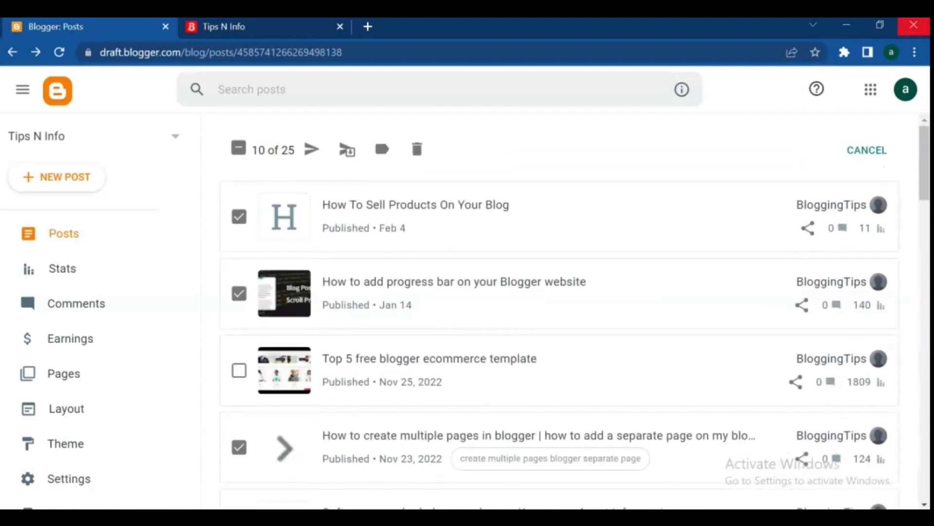
# Step: Apply the Blogger label to all ten selected posts
pyautogui.click(382, 154)
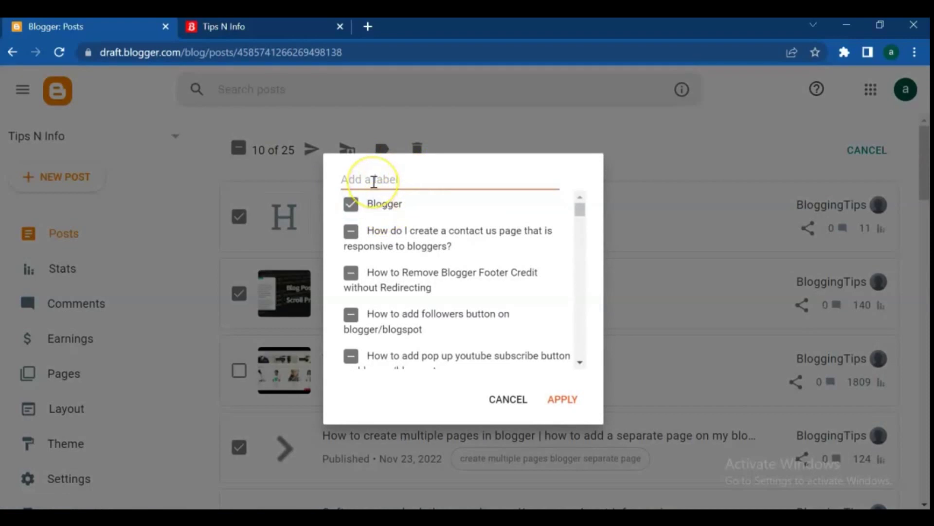
pyautogui.write('Blogger')
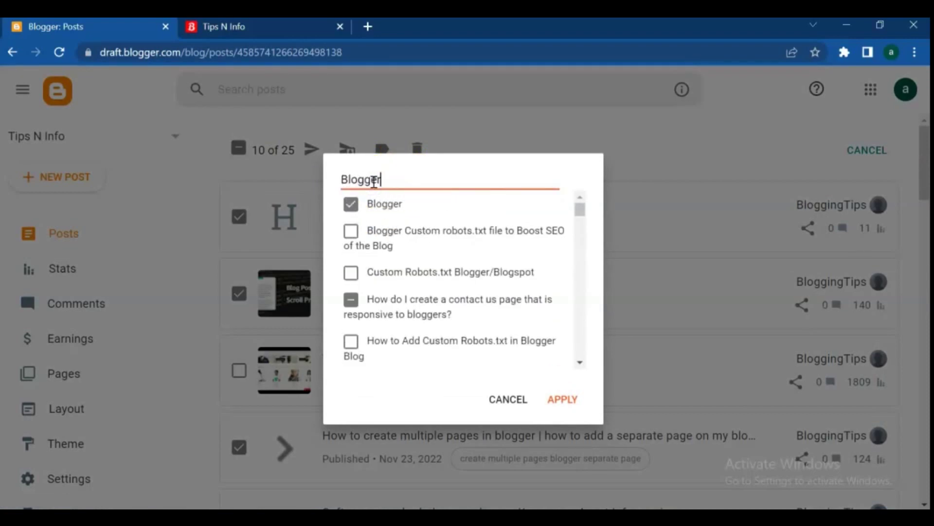
pyautogui.click(351, 299)
pyautogui.click(561, 398)
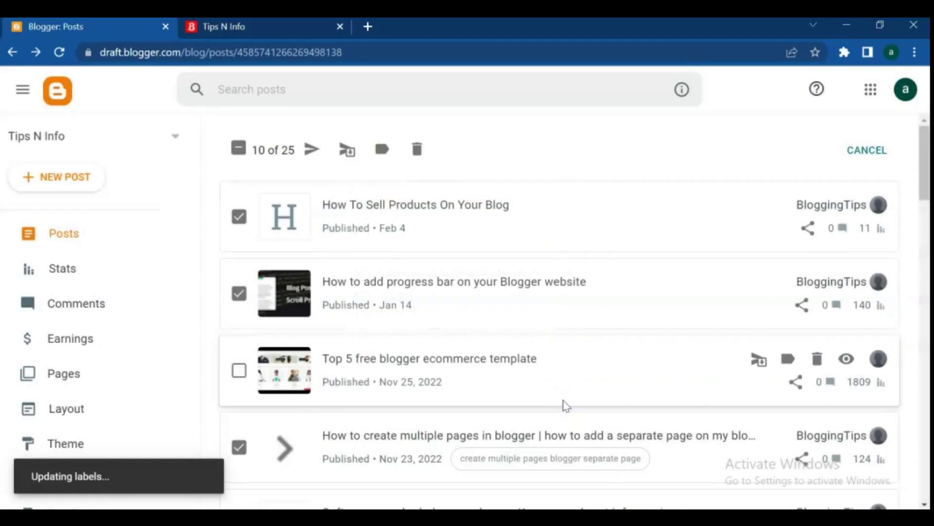
pyautogui.click(866, 151)
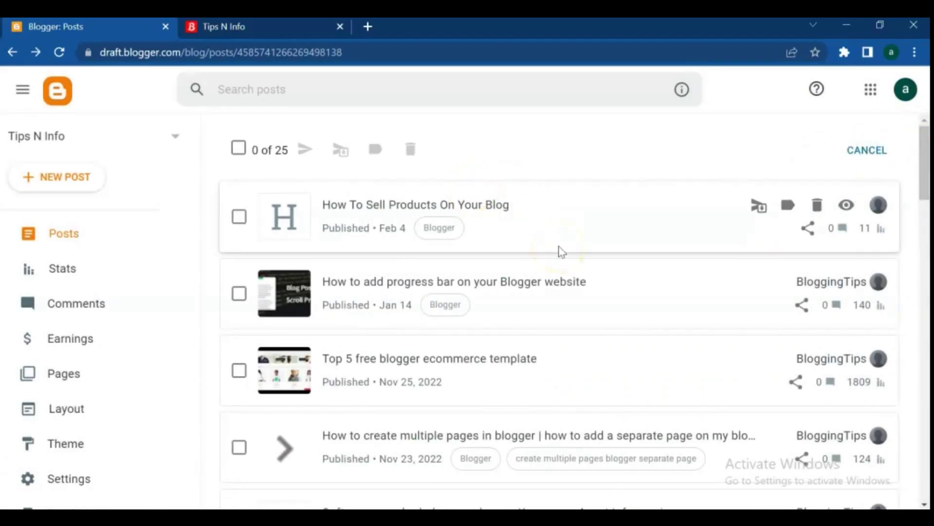
# Step: Give the Top 5 free blogger ecommerce template post a new Ecommerce template label
pyautogui.scroll(-2, 319, 293)
pyautogui.click(238, 281)
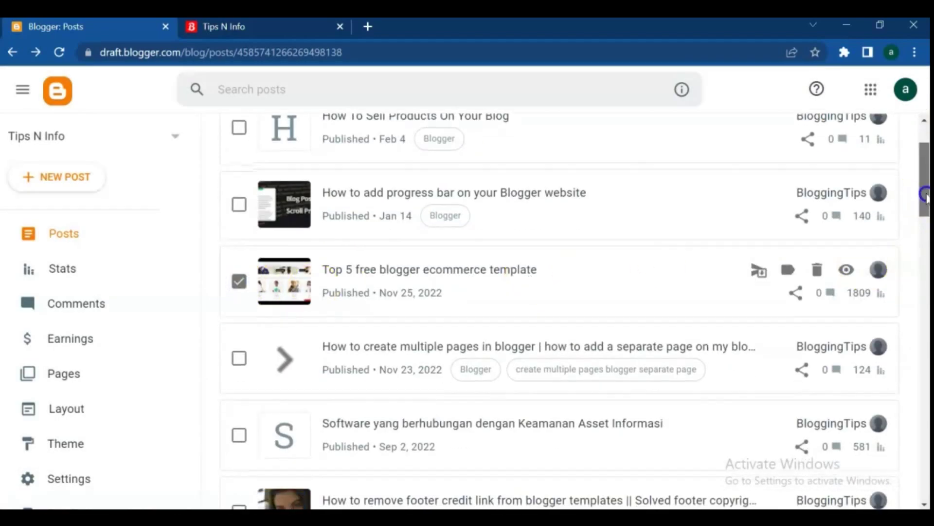
pyautogui.scroll(-5, 927, 197)
pyautogui.scroll(8, 926, 197)
pyautogui.click(376, 148)
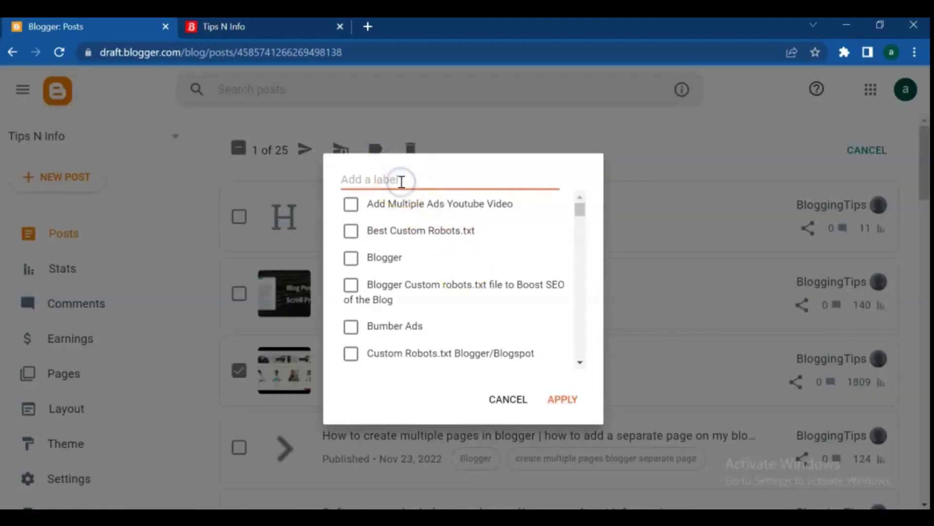
pyautogui.write('Ecommerce template')
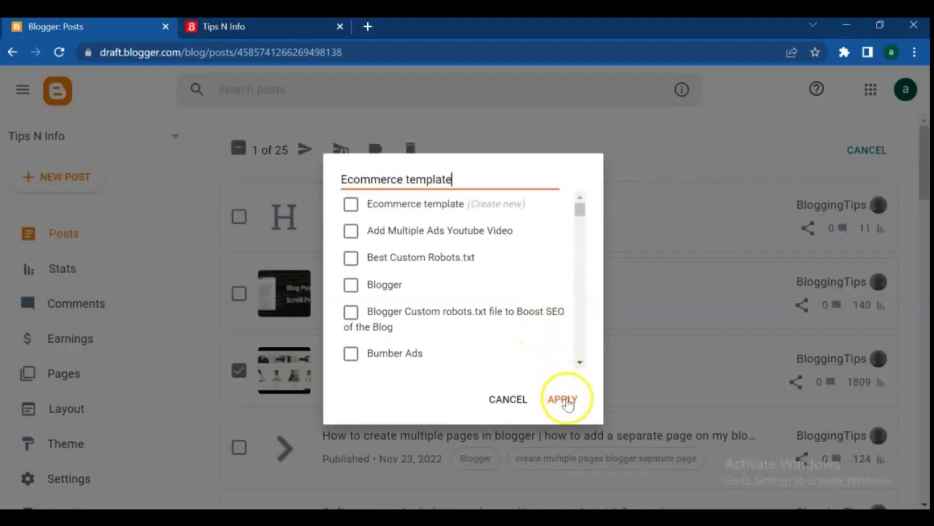
pyautogui.click(563, 399)
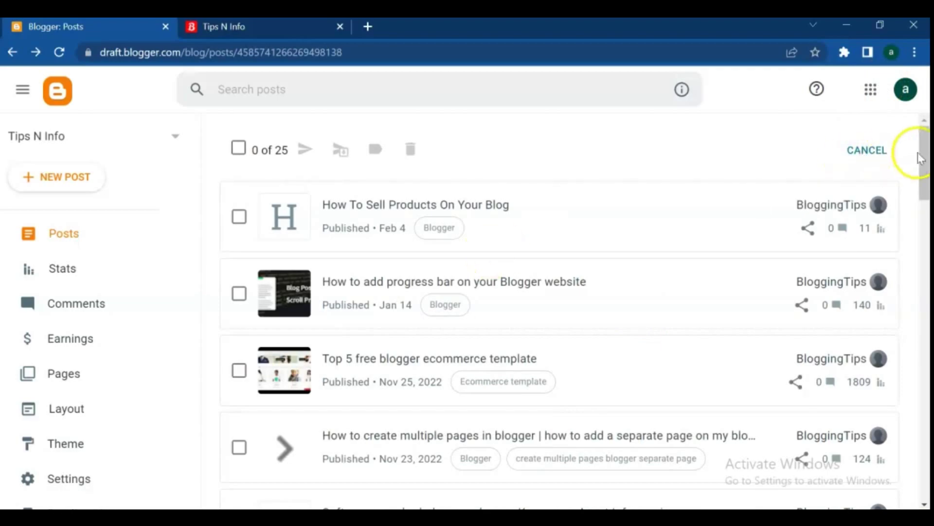
# Step: Label the YouTube copyright-claim and replace-the-audio posts with a new Youtube SEO label
pyautogui.moveTo(920, 158)
pyautogui.mouseDown()
pyautogui.moveTo(923, 309)
pyautogui.moveTo(913, 355)
pyautogui.mouseUp()
pyautogui.click(238, 350)
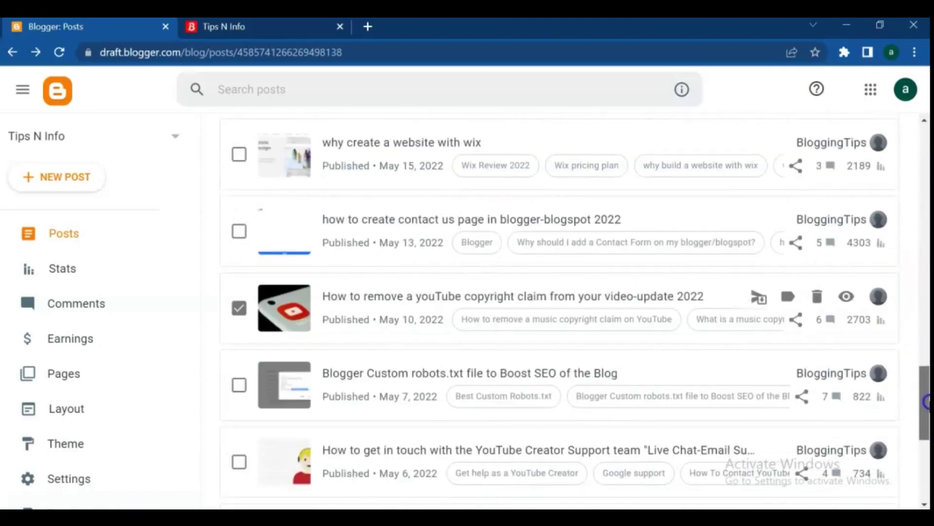
pyautogui.moveTo(925, 401)
pyautogui.mouseDown()
pyautogui.moveTo(925, 462)
pyautogui.moveTo(880, 82)
pyautogui.mouseUp()
pyautogui.click(238, 219)
pyautogui.click(374, 150)
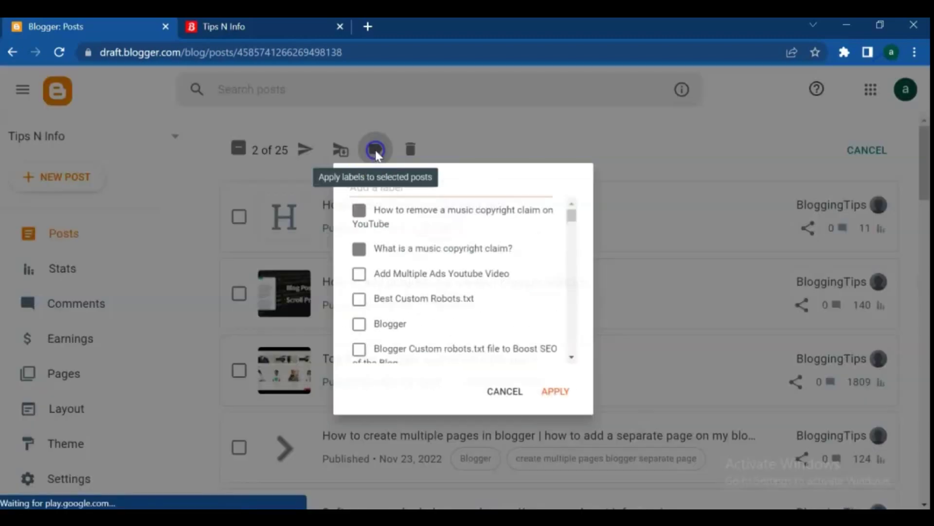
pyautogui.write('Youtube')
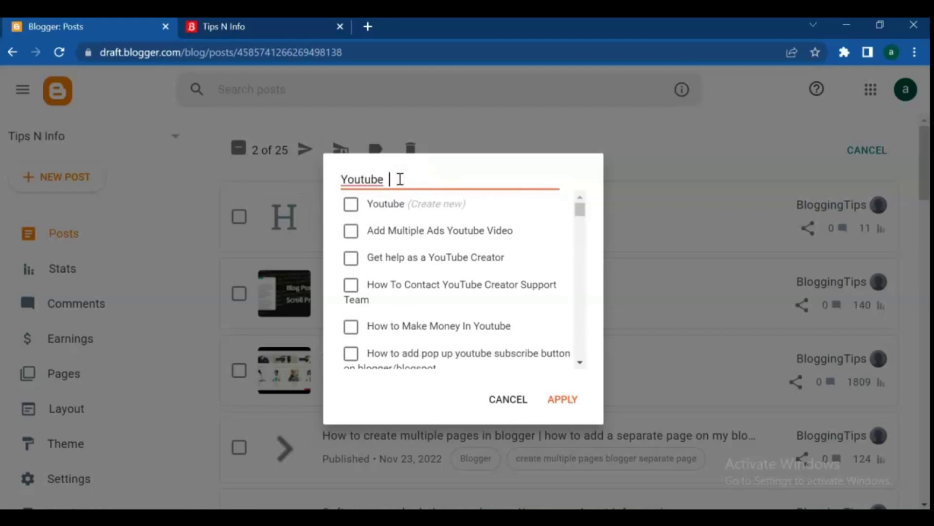
pyautogui.write('SEO')
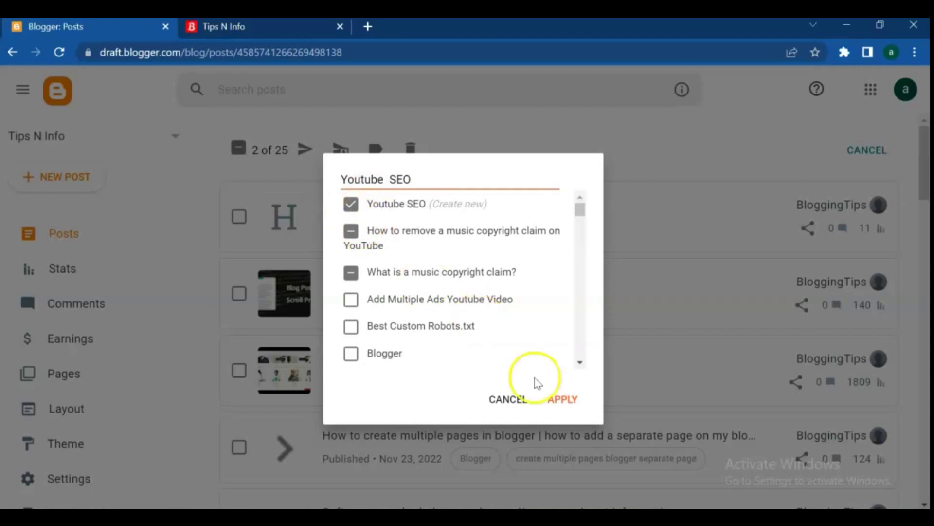
pyautogui.click(561, 402)
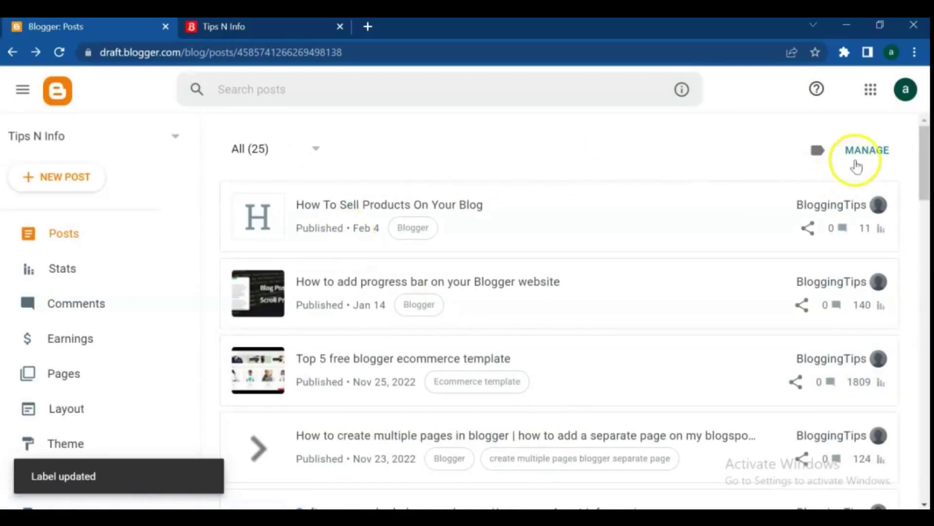
pyautogui.click(867, 150)
# Step: Add the Youtube SEO label to the youtube search results and Tips make money on youtube posts
pyautogui.moveTo(924, 158); pyautogui.dragTo(926, 458)
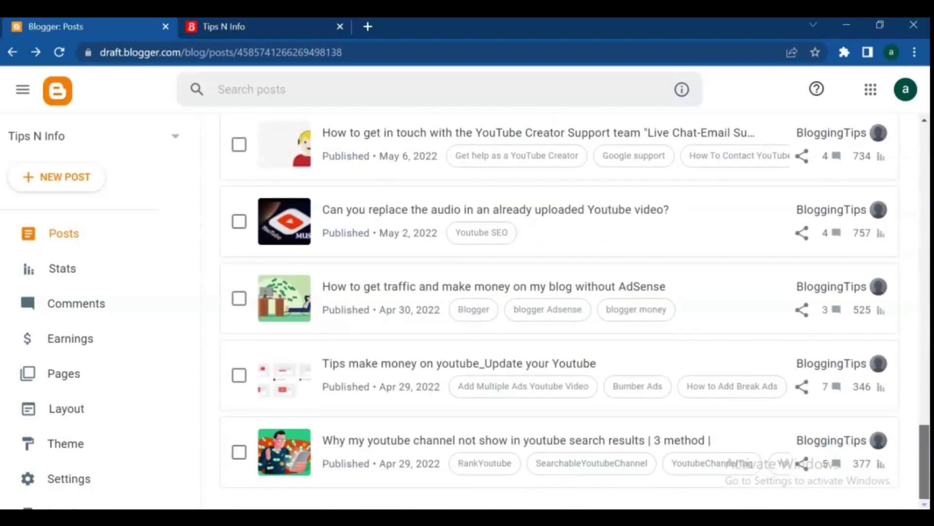
pyautogui.click(239, 453)
pyautogui.click(239, 375)
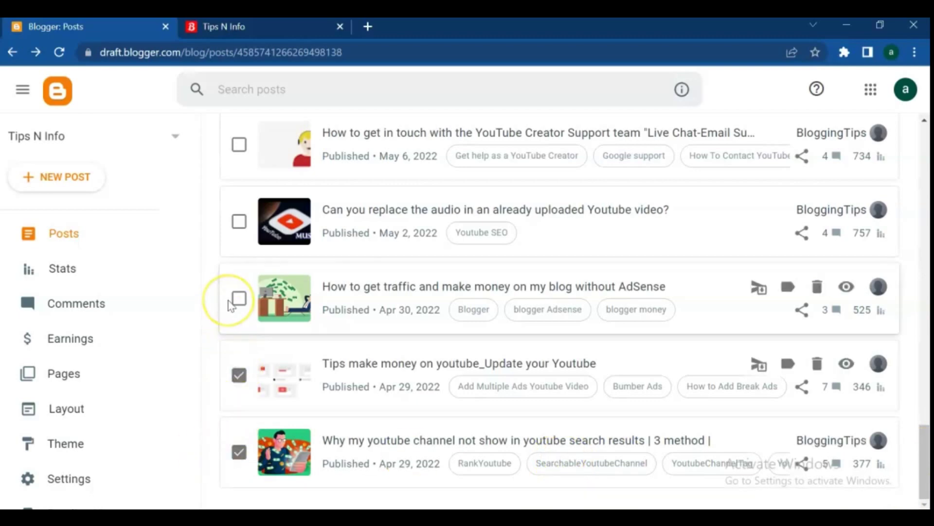
pyautogui.scroll(10, 867, 204)
pyautogui.scroll(3, 867, 167)
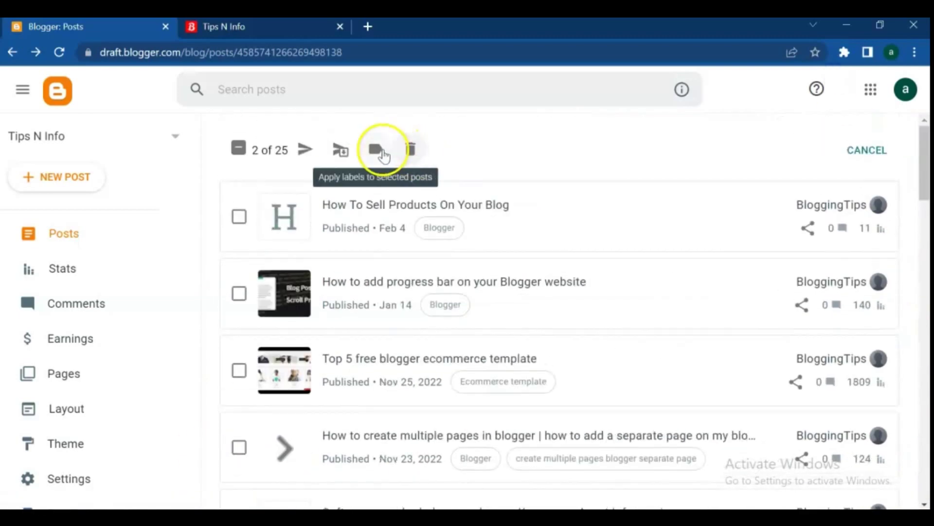
pyautogui.click(375, 149)
pyautogui.write('YoutubeSEO')
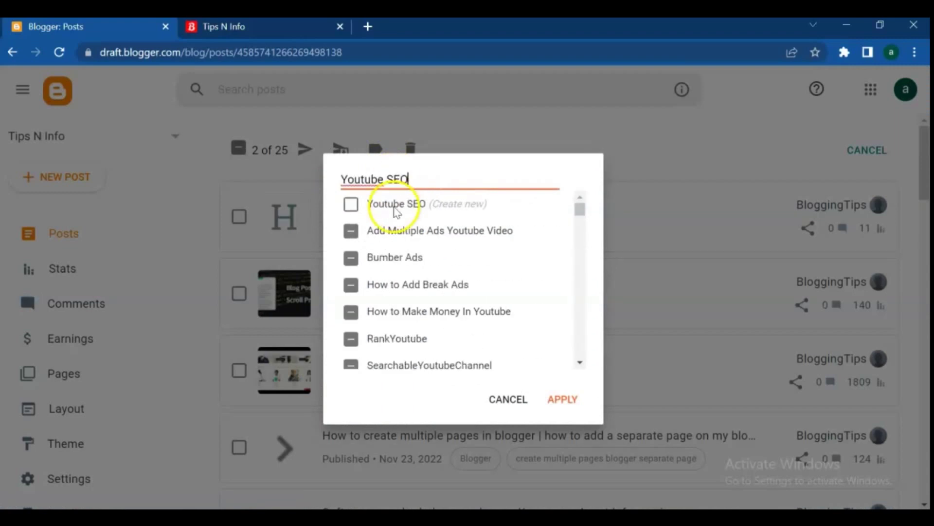
pyautogui.click(375, 204)
pyautogui.click(562, 399)
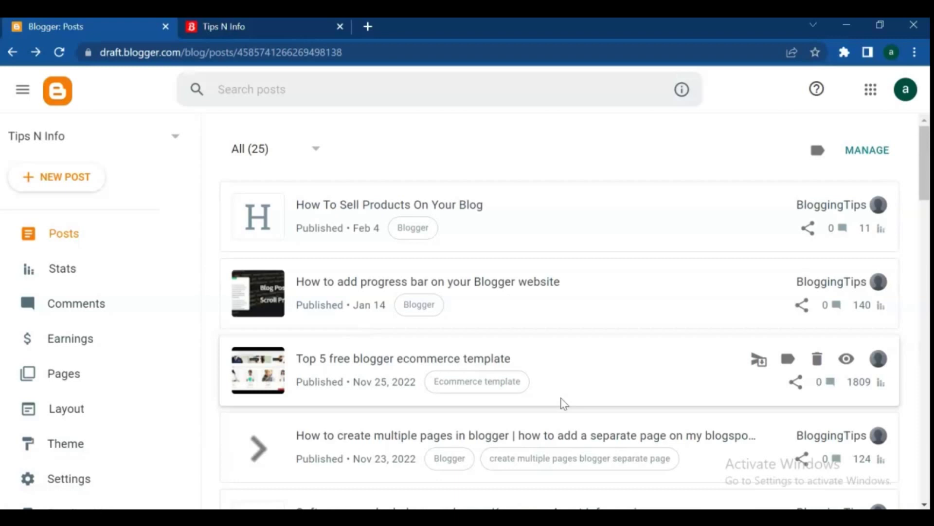
# Step: Open the Layout page and scroll down to the Sidebar Right (A) gadget column
pyautogui.moveTo(196, 201); pyautogui.dragTo(182, 339)
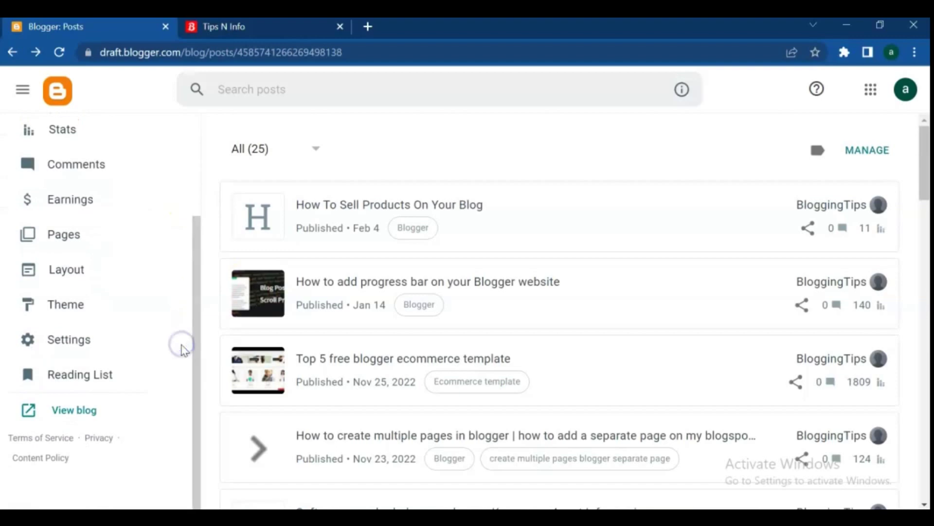
pyautogui.click(52, 278)
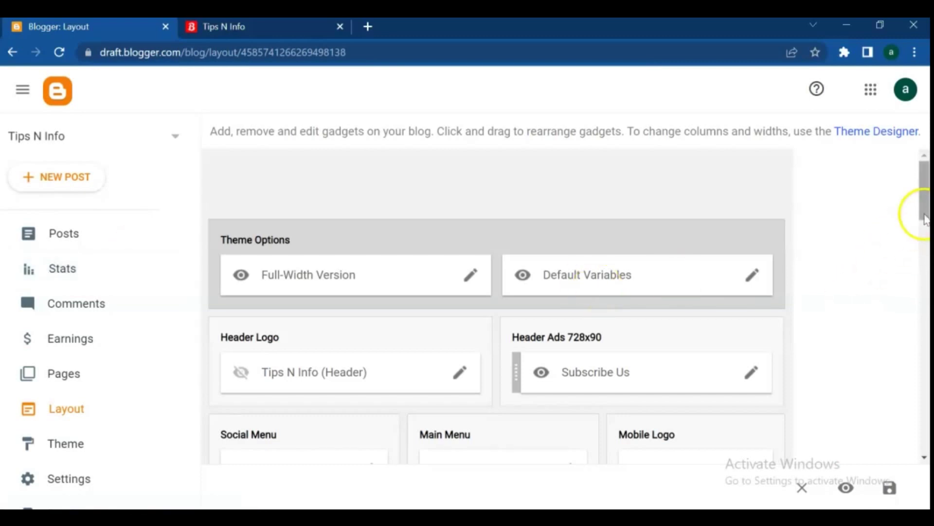
pyautogui.moveTo(926, 206); pyautogui.dragTo(913, 275)
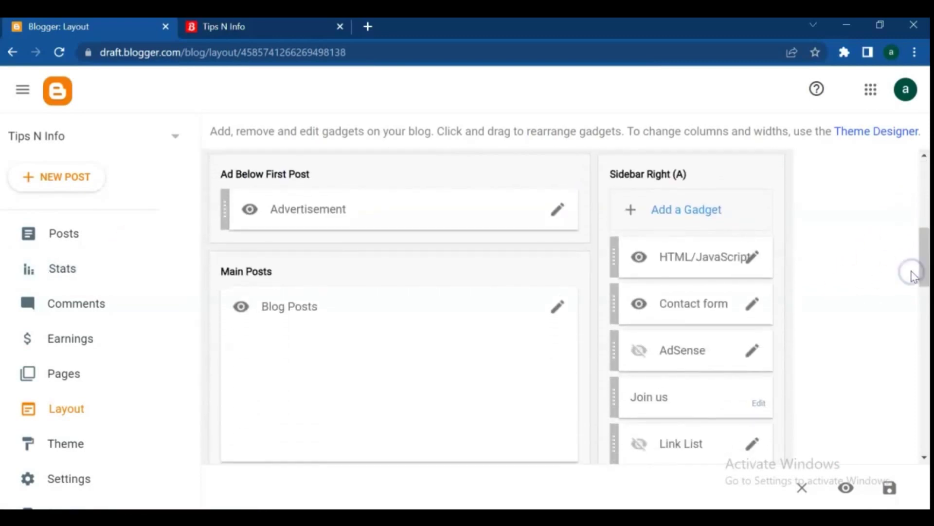
pyautogui.click(688, 210)
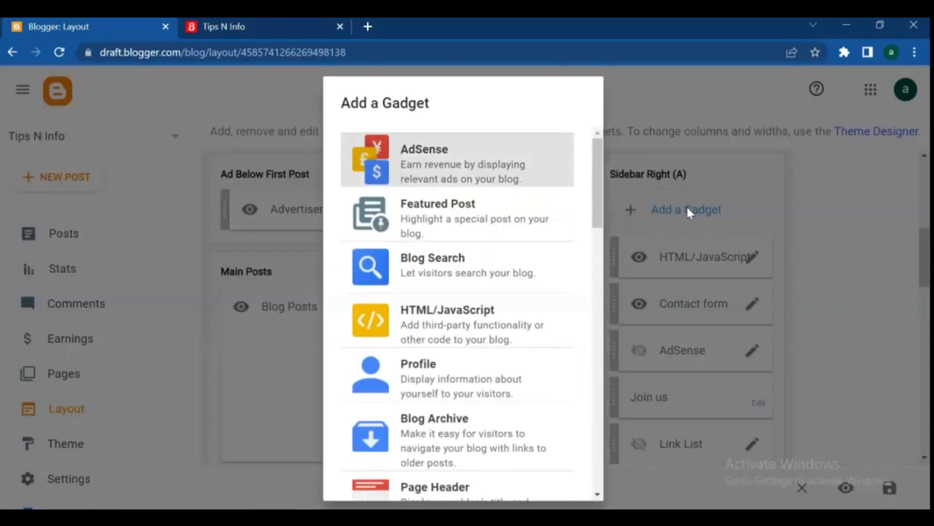
# Step: Choose the Labels gadget from the Add a Gadget list for the right sidebar
pyautogui.click(593, 186)
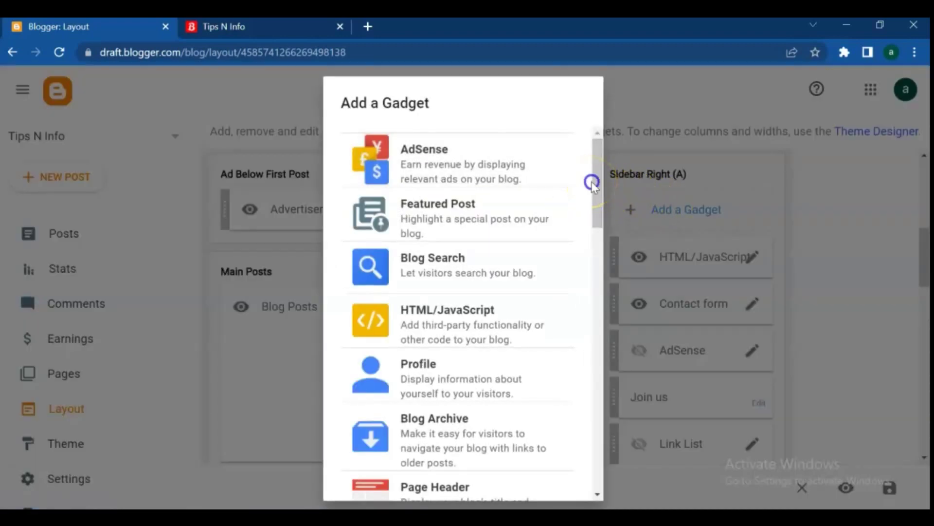
pyautogui.moveTo(593, 185)
pyautogui.mouseDown()
pyautogui.moveTo(589, 274)
pyautogui.moveTo(576, 303)
pyautogui.mouseUp()
pyautogui.click(432, 260)
pyautogui.write('Categories')
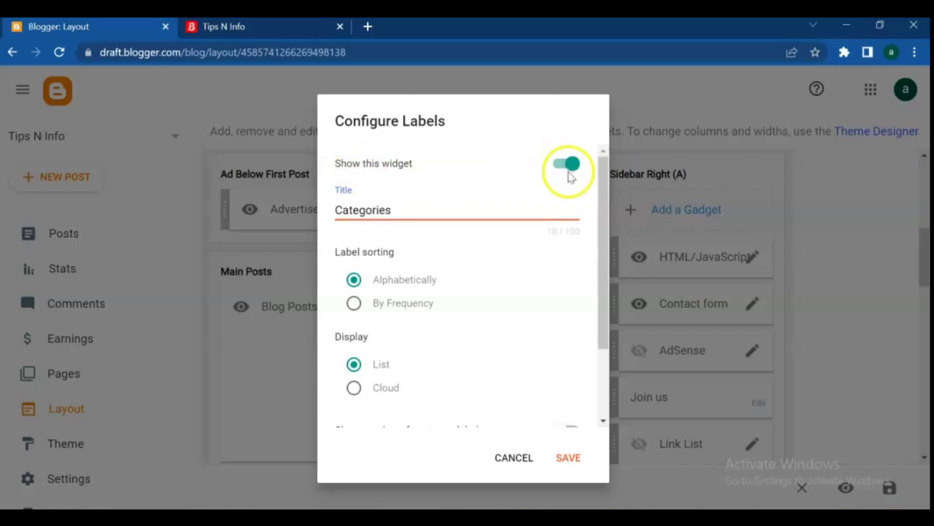
# Step: Save a Categories labels gadget that sorts alphabetically and shows post counts, then save the layout
pyautogui.moveTo(602, 179); pyautogui.dragTo(590, 268)
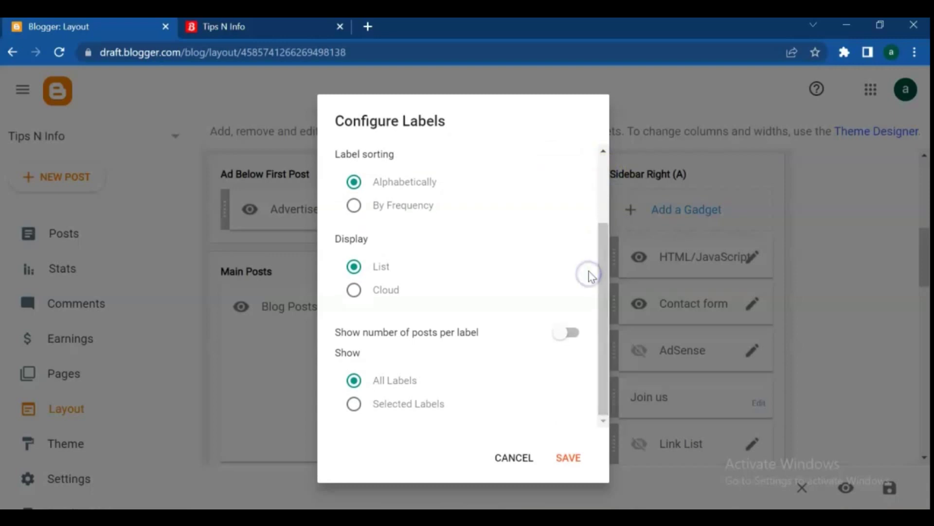
pyautogui.click(573, 339)
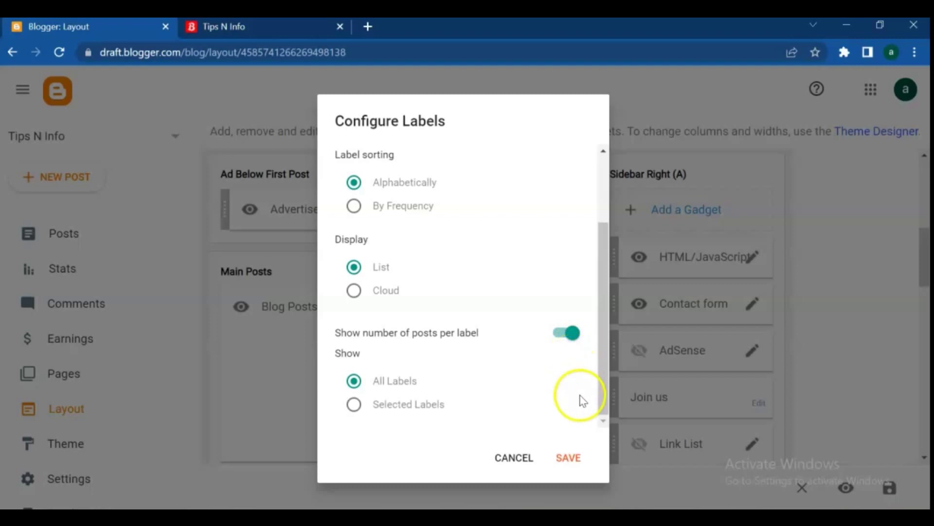
pyautogui.moveTo(603, 324); pyautogui.dragTo(610, 234)
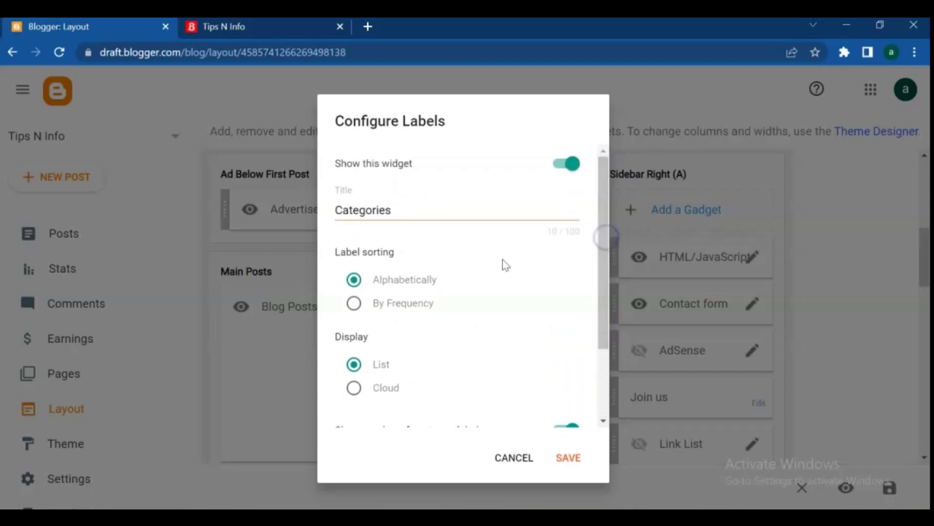
pyautogui.click(354, 303)
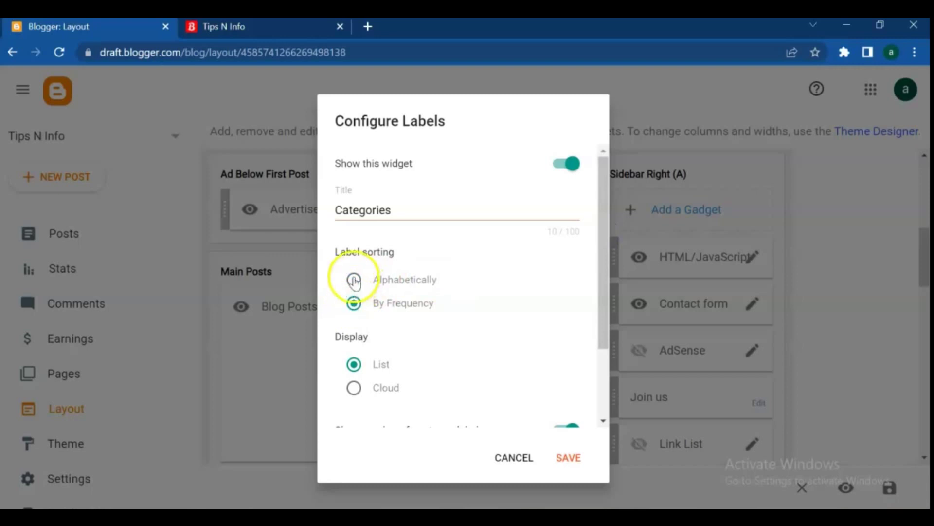
pyautogui.click(354, 280)
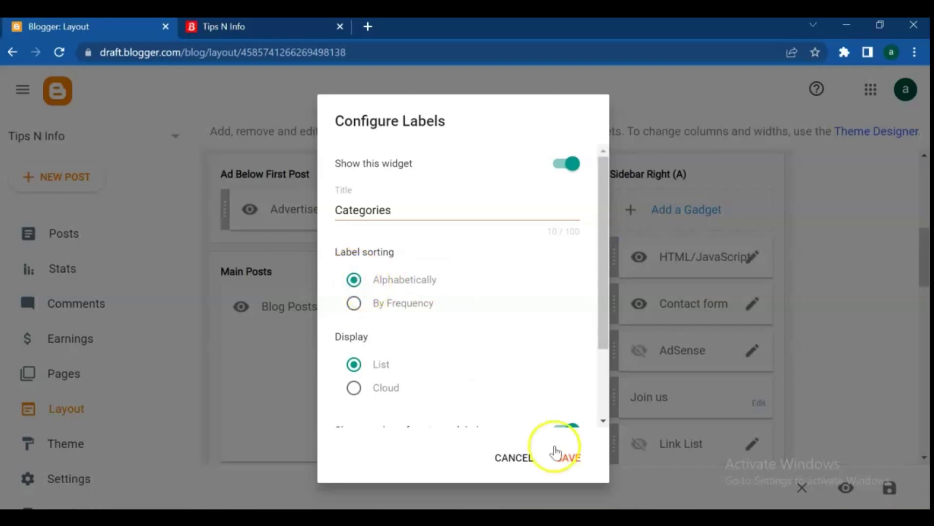
pyautogui.click(571, 458)
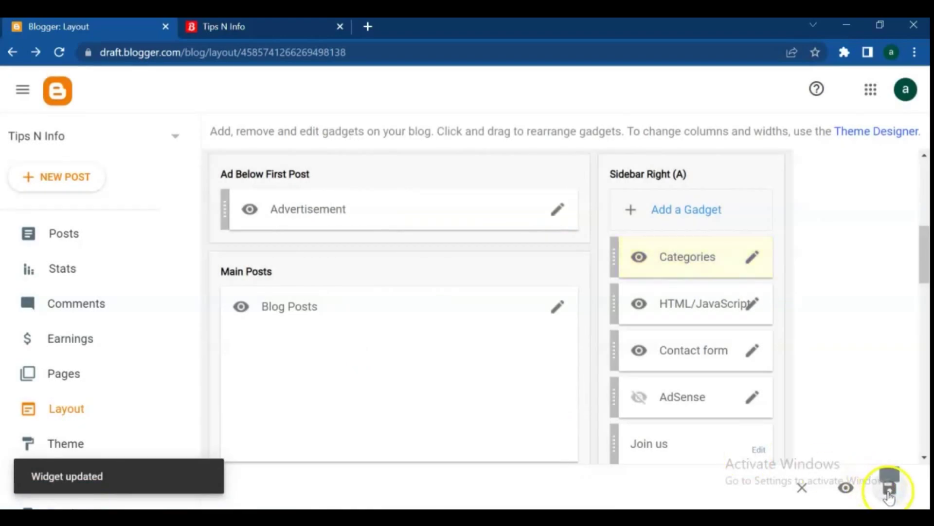
pyautogui.click(889, 491)
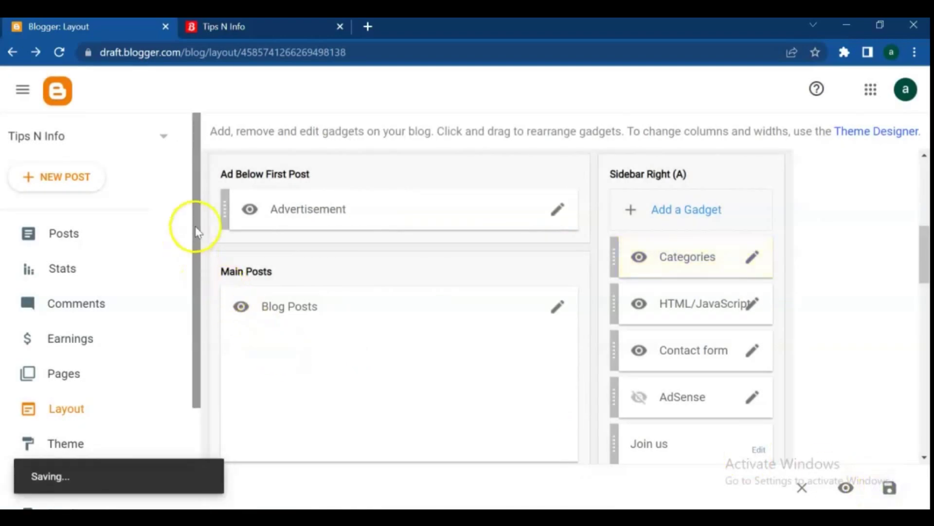
pyautogui.click(243, 25)
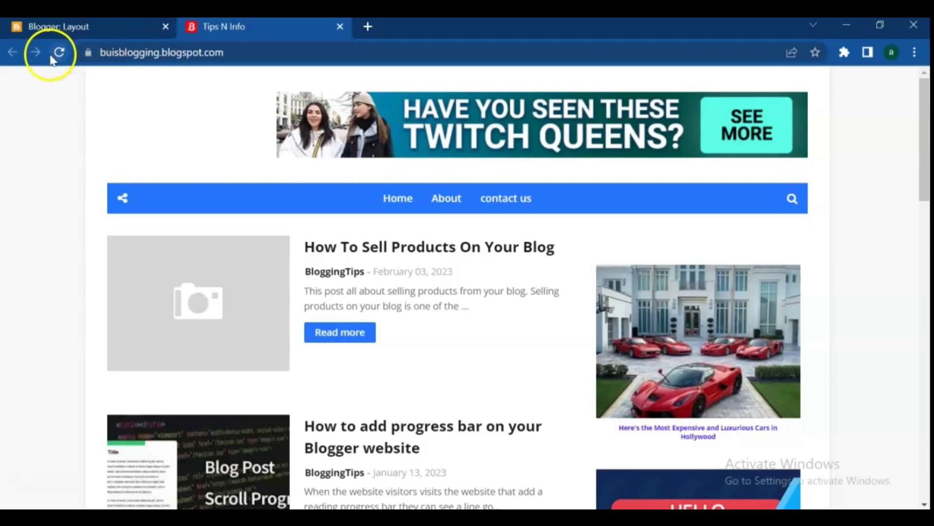
# Step: Reload the live blog and scroll down to the new Categories label list
pyautogui.click(59, 52)
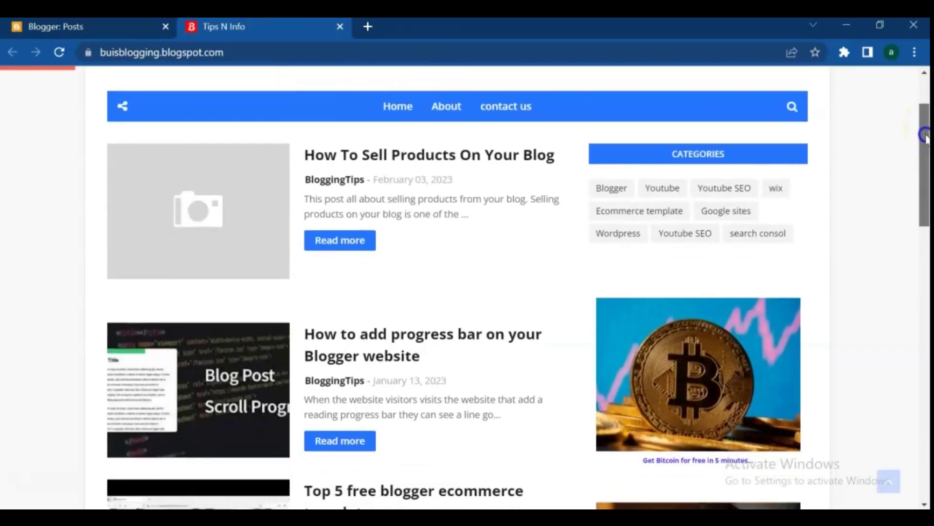
pyautogui.moveTo(925, 123); pyautogui.dragTo(925, 139)
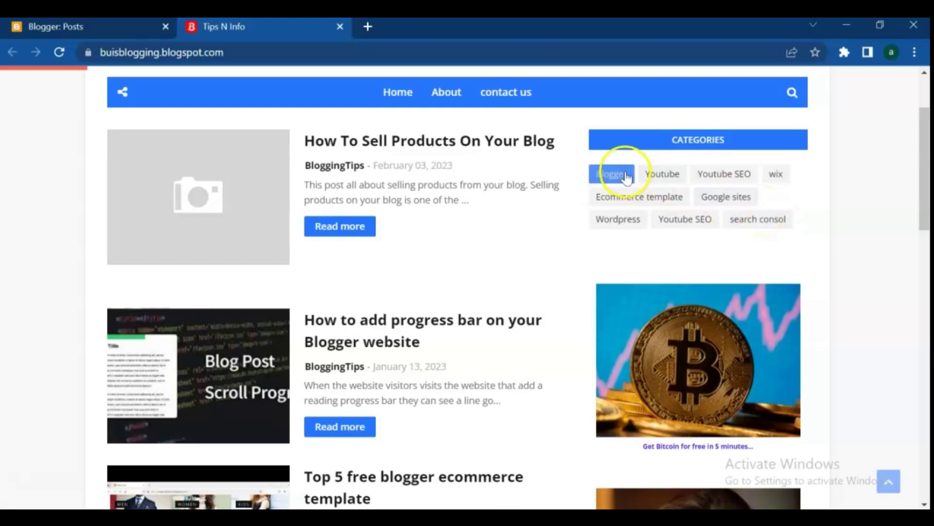
pyautogui.click(619, 173)
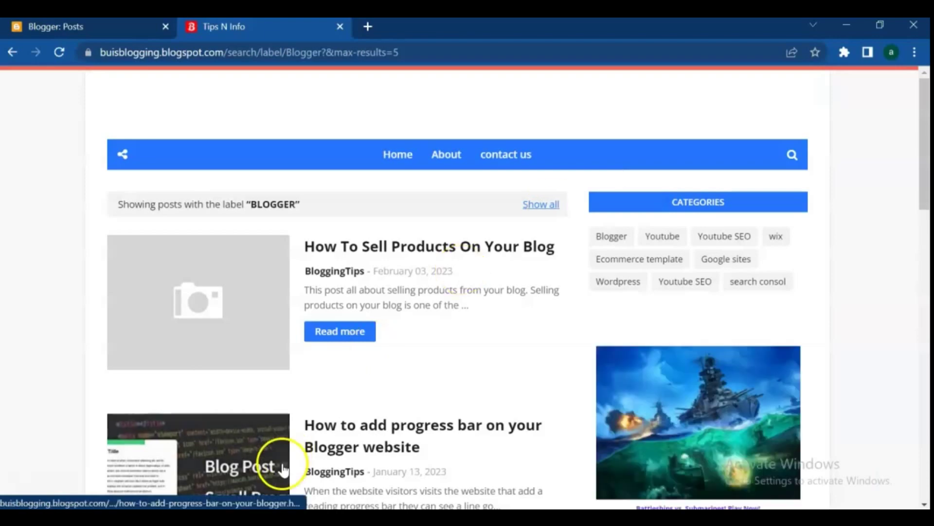
pyautogui.click(684, 283)
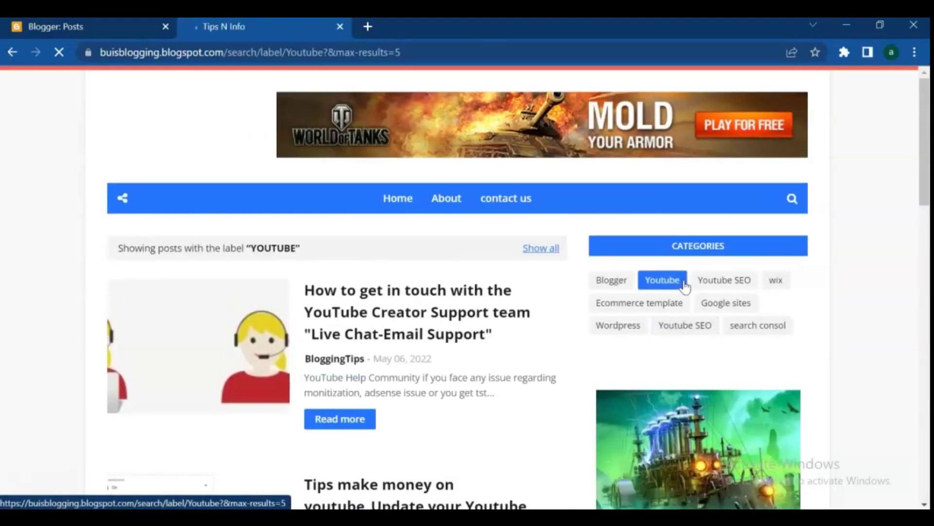
pyautogui.click(549, 251)
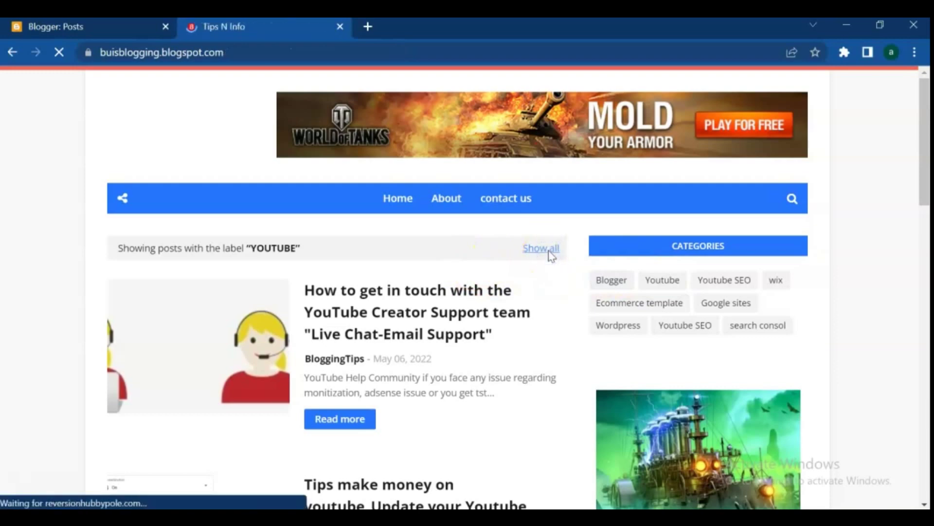